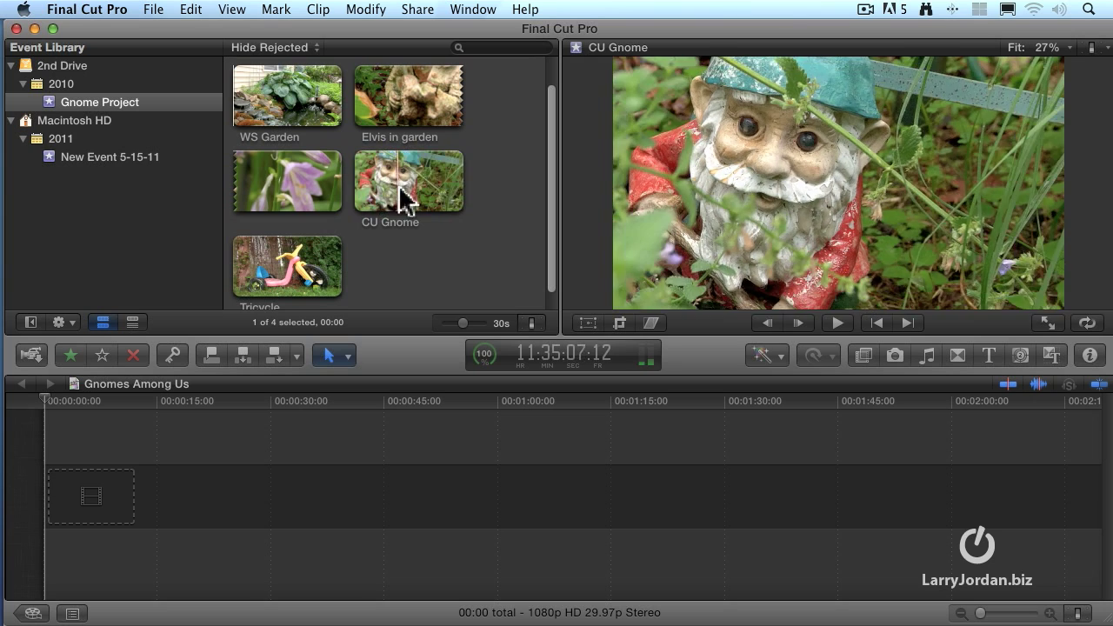
- Mark a 7:20 range of the WS Garden shot and drop it at the start of the empty timeline
click(236, 110)
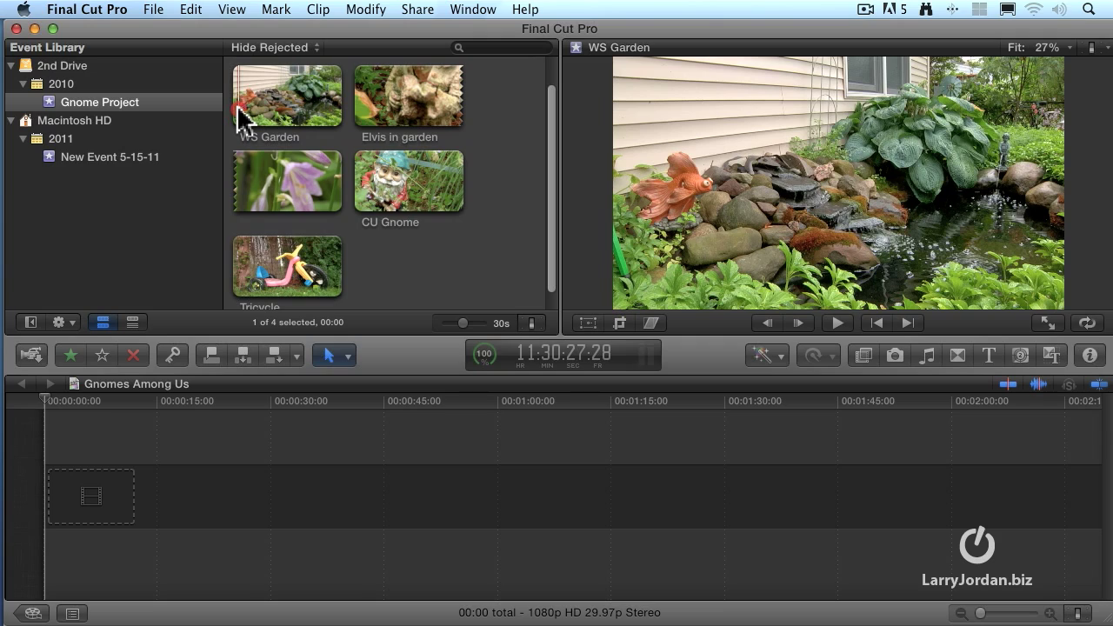
drag(237, 111, 283, 111)
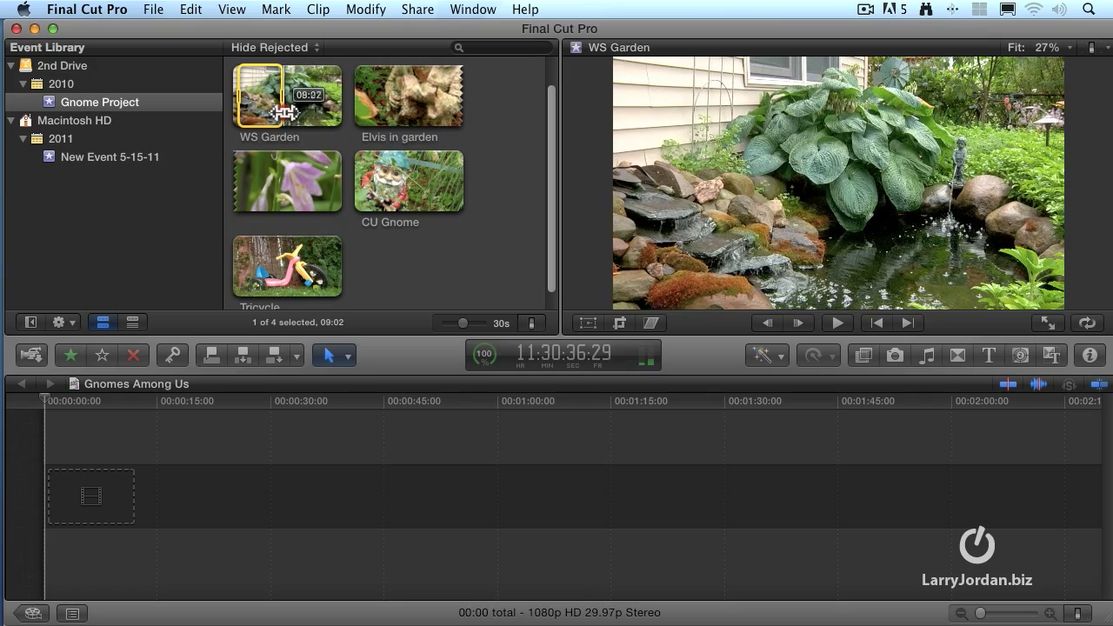
click(254, 109)
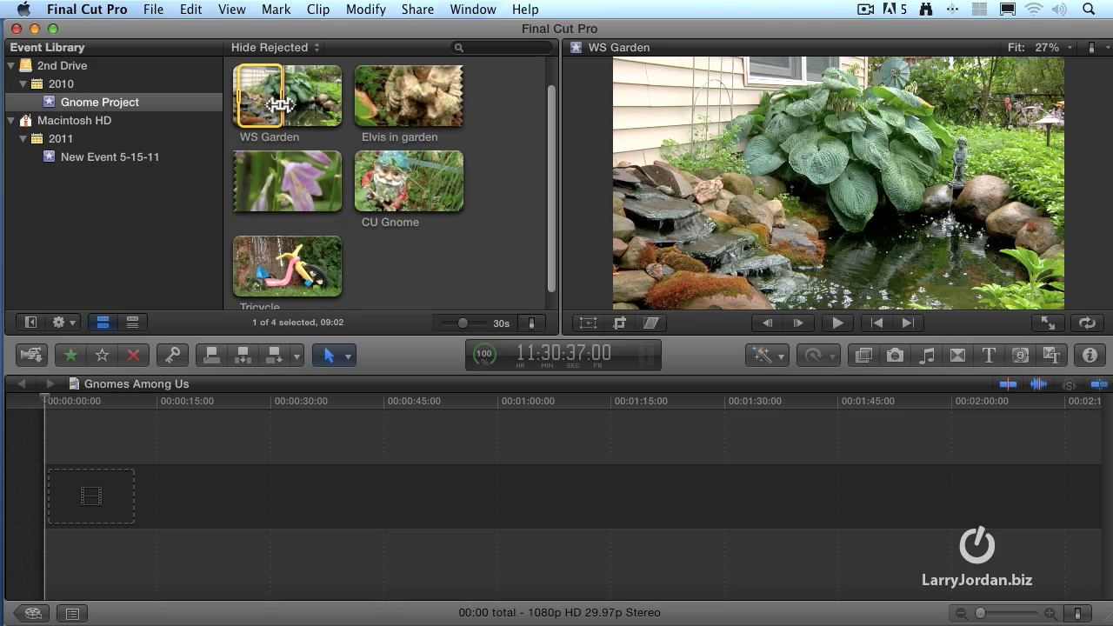
drag(280, 105, 235, 99)
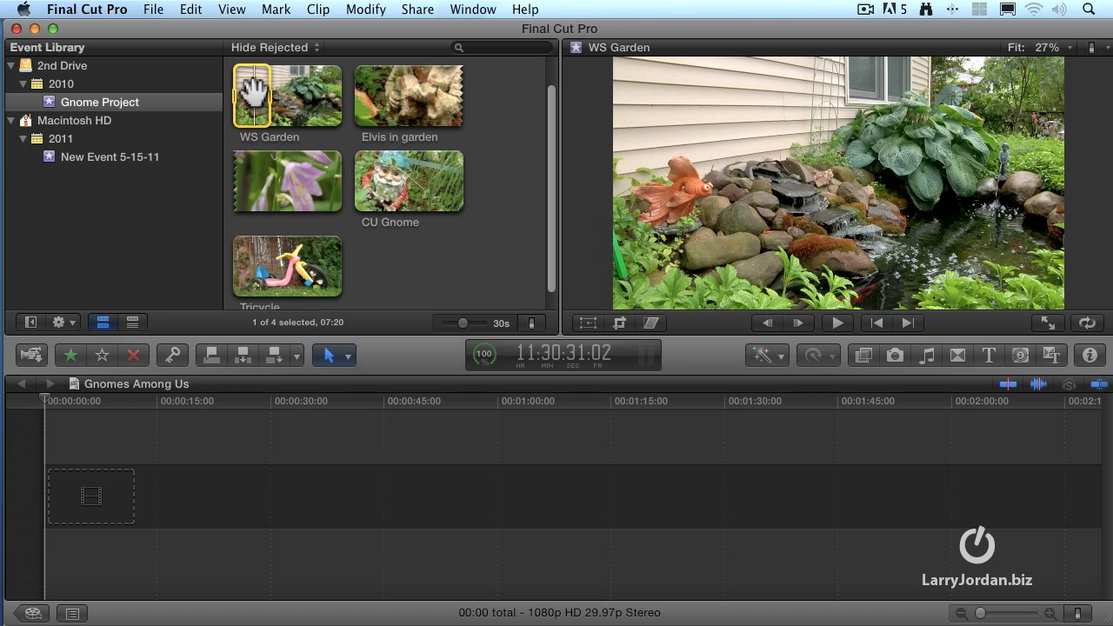
drag(253, 91, 248, 446)
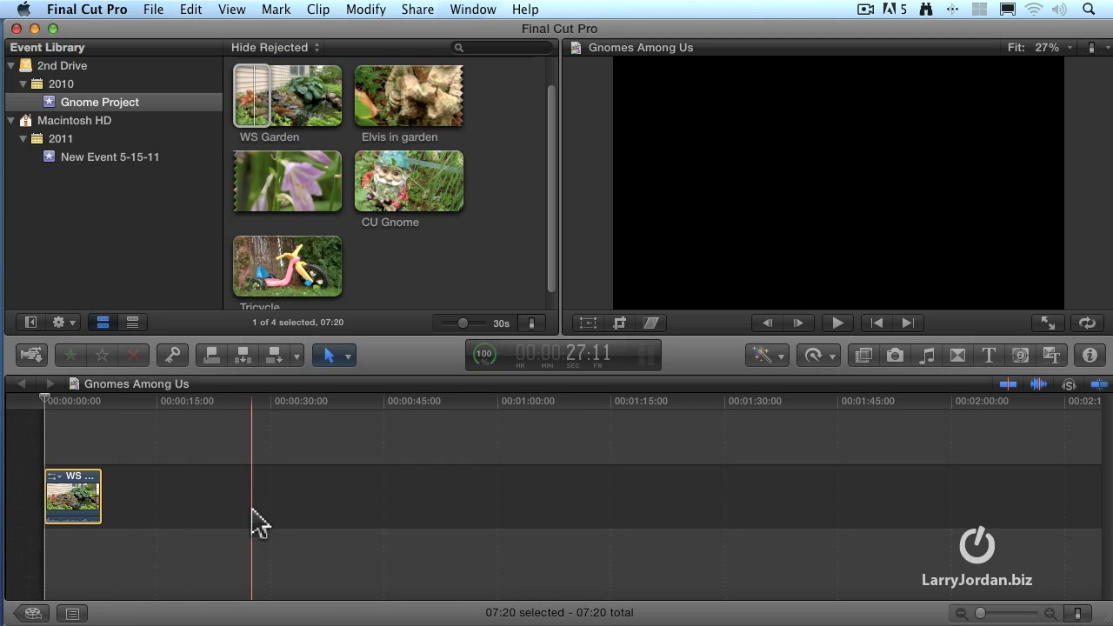
- Mark a 5:19 CU Gnome range and append it after WS Garden, making the timeline 13:09
key(super+1)
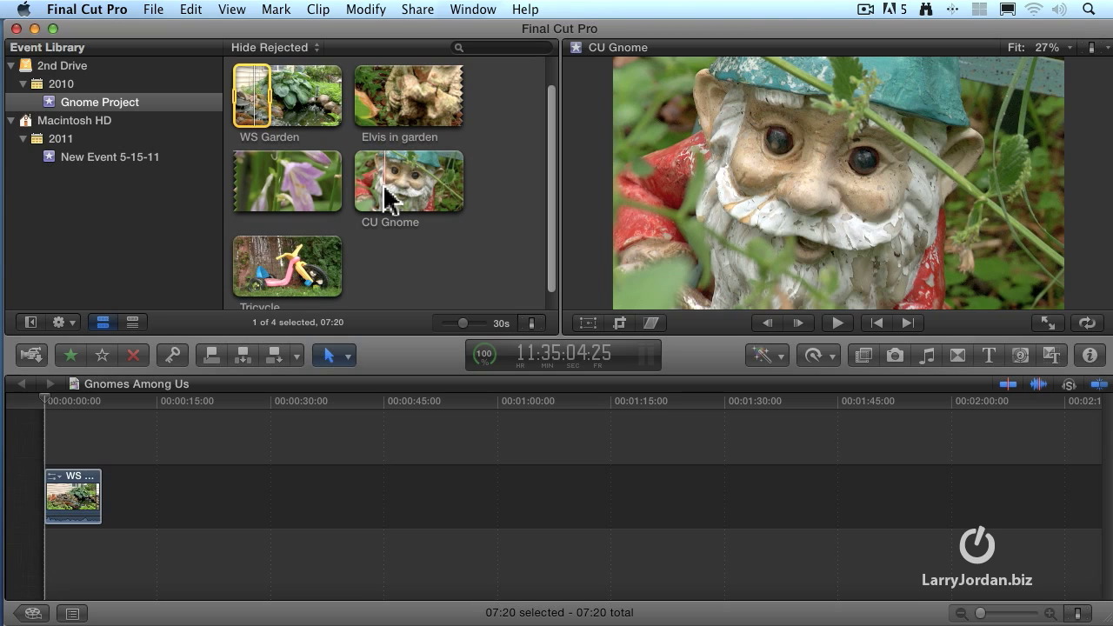
click(385, 199)
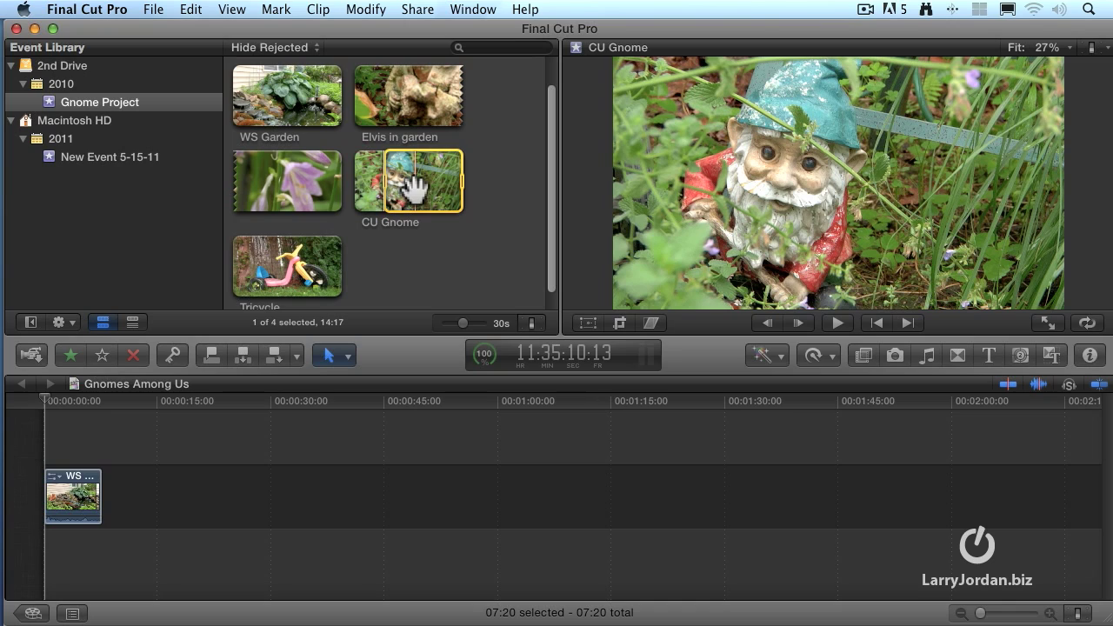
key(o)
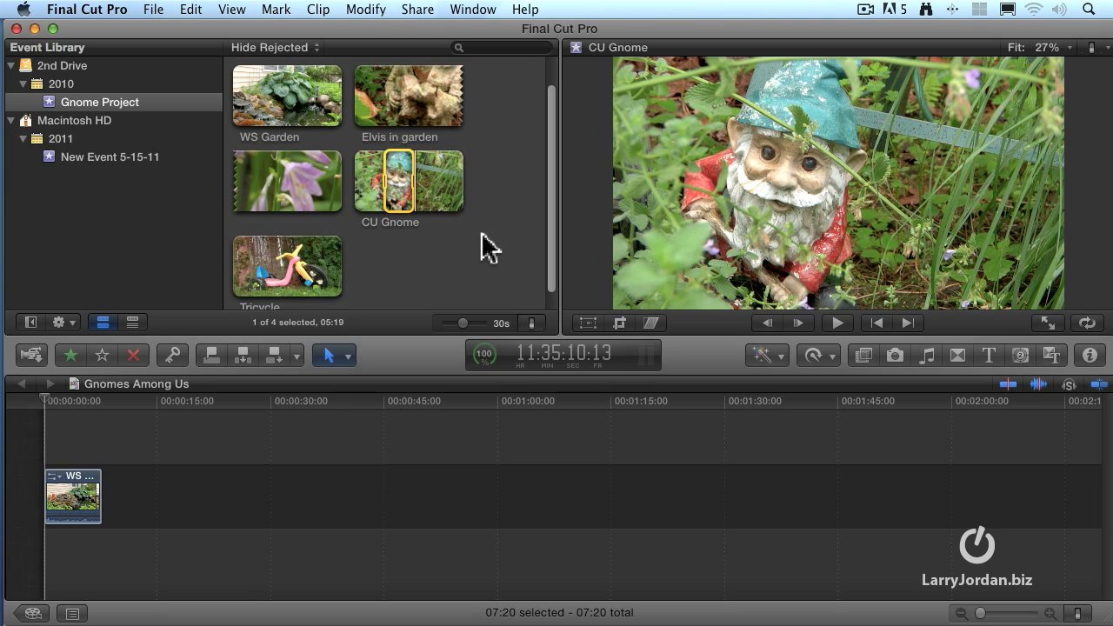
drag(391, 183, 277, 356)
click(276, 356)
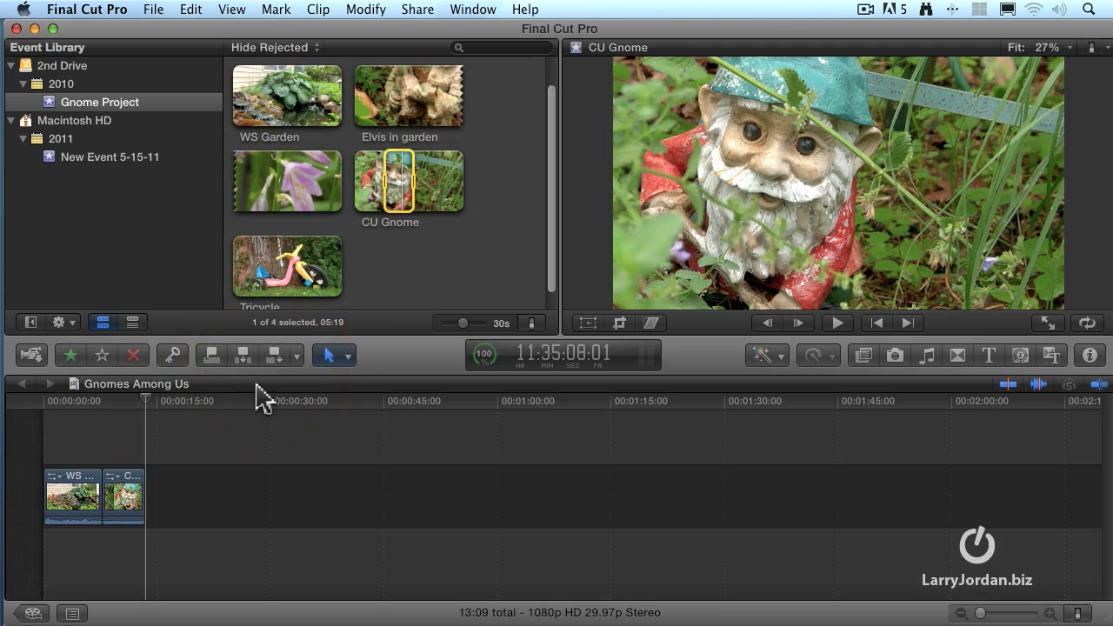
click(131, 495)
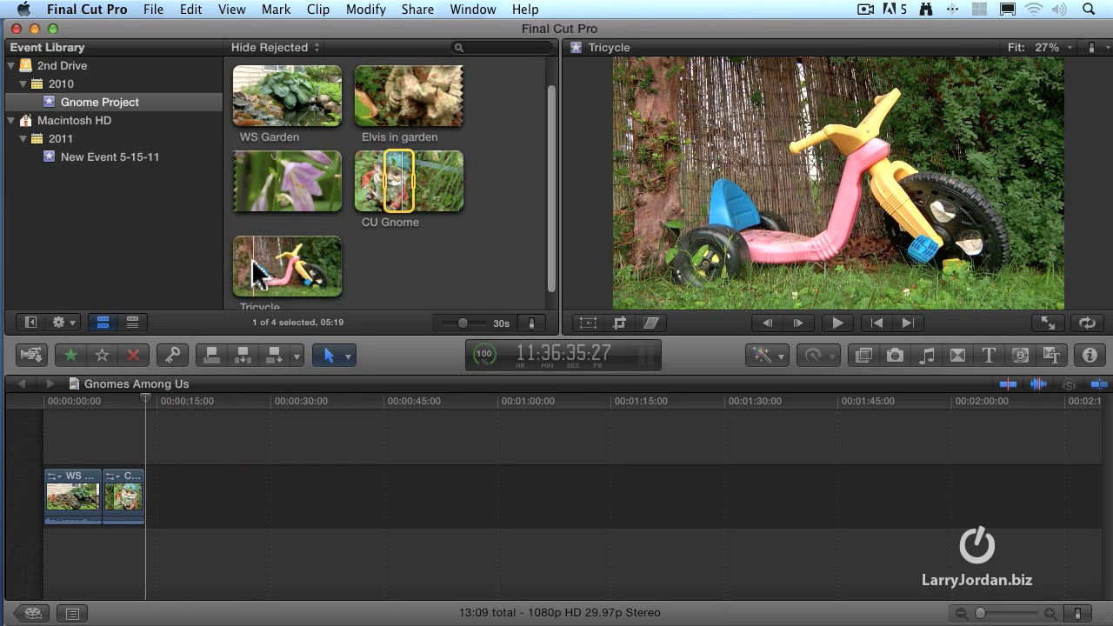
- Mark a 4:24 Tricycle range with I and O and append it with E, totalling 18:03
click(257, 273)
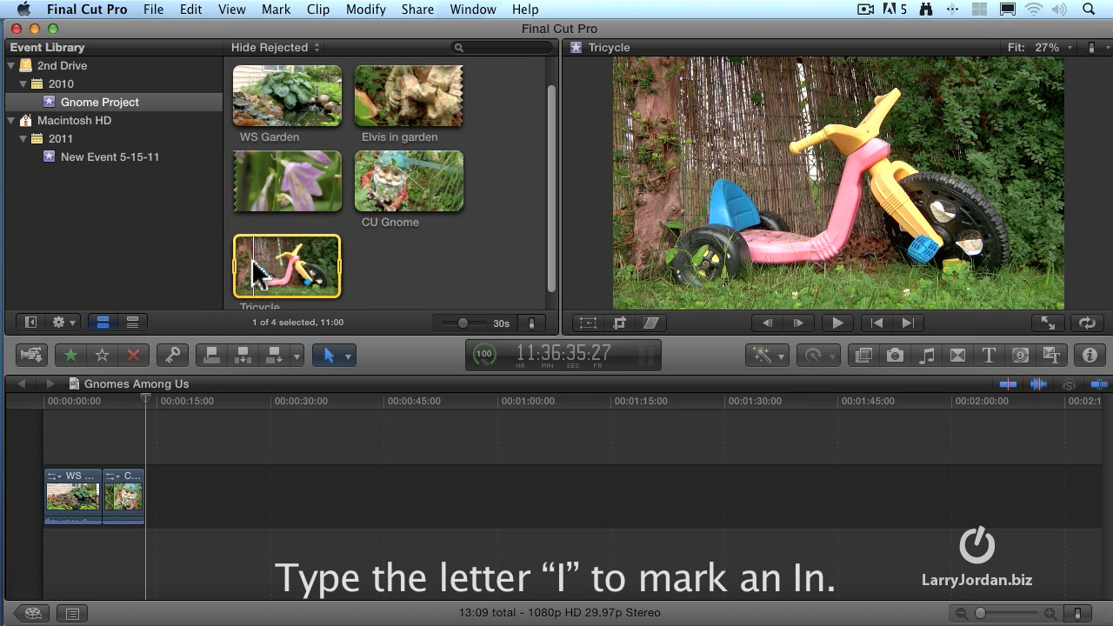
key(i)
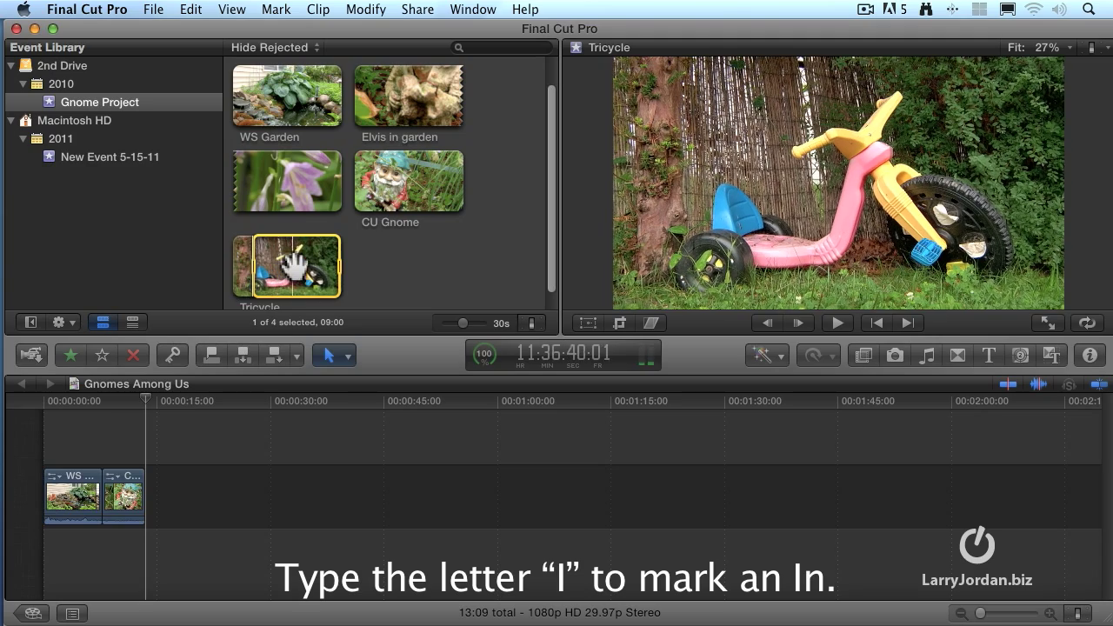
click(290, 263)
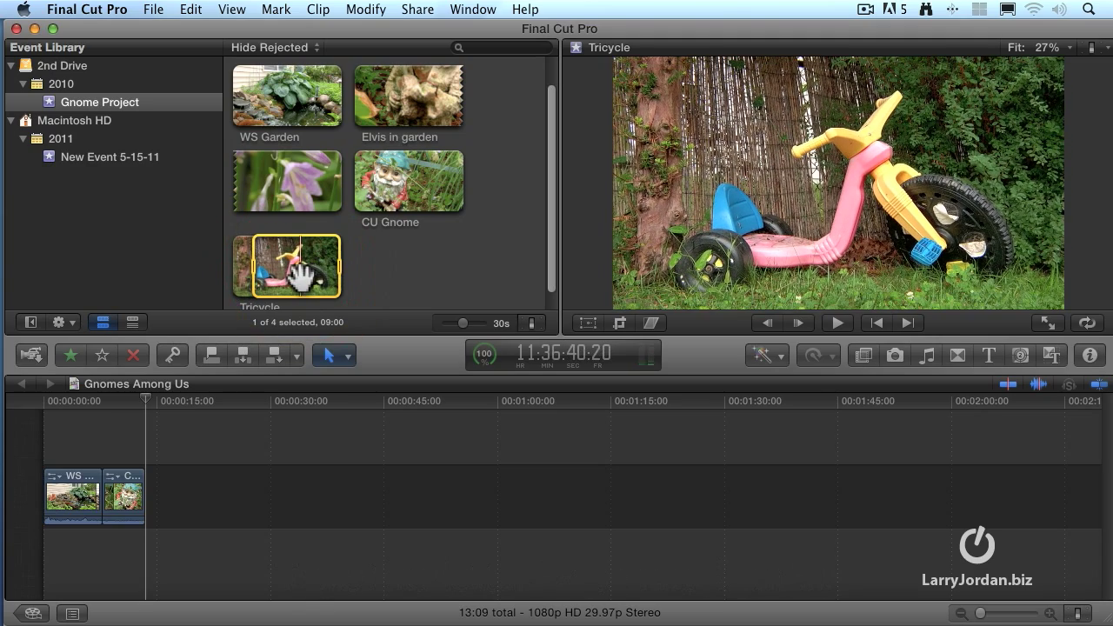
key(o)
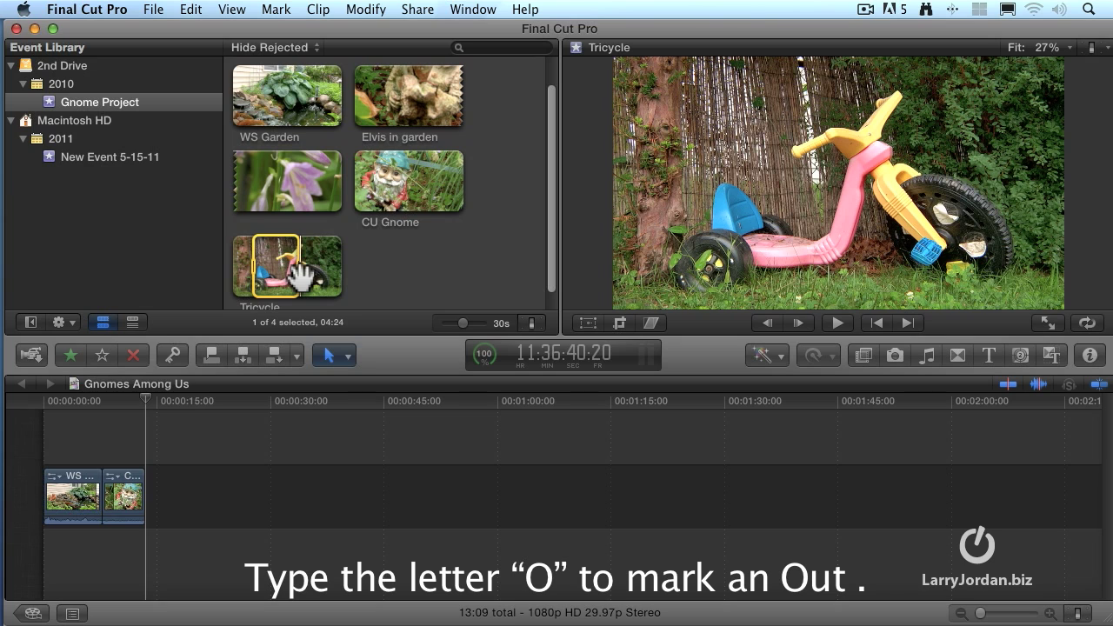
mouse_move(269, 269)
mouse_down()
mouse_move(281, 454)
mouse_move(291, 455)
mouse_move(261, 265)
mouse_up()
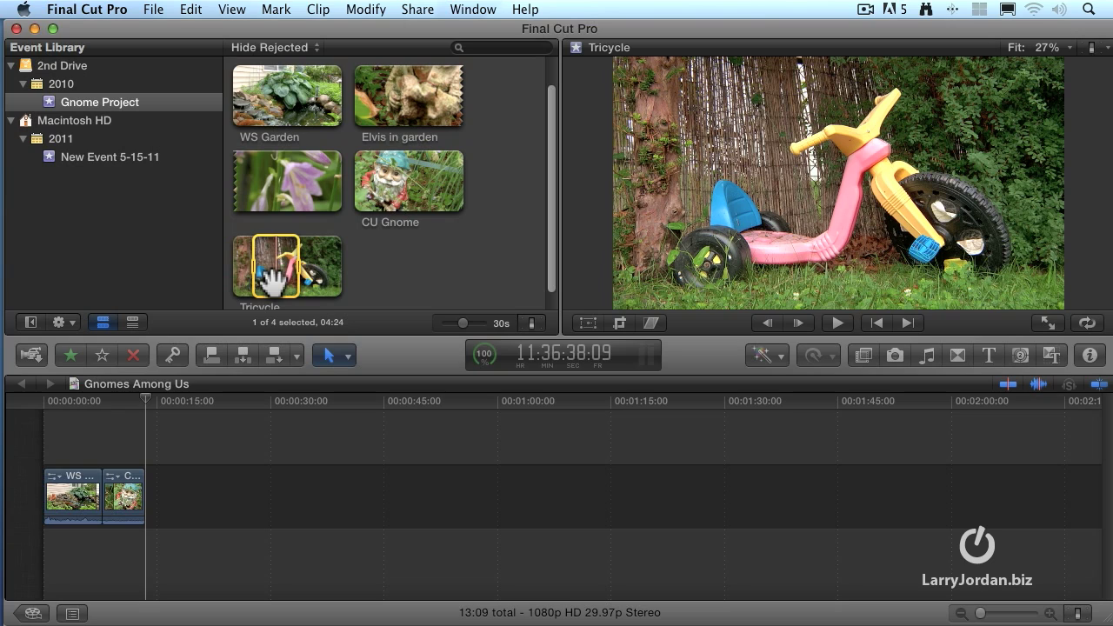
key(e)
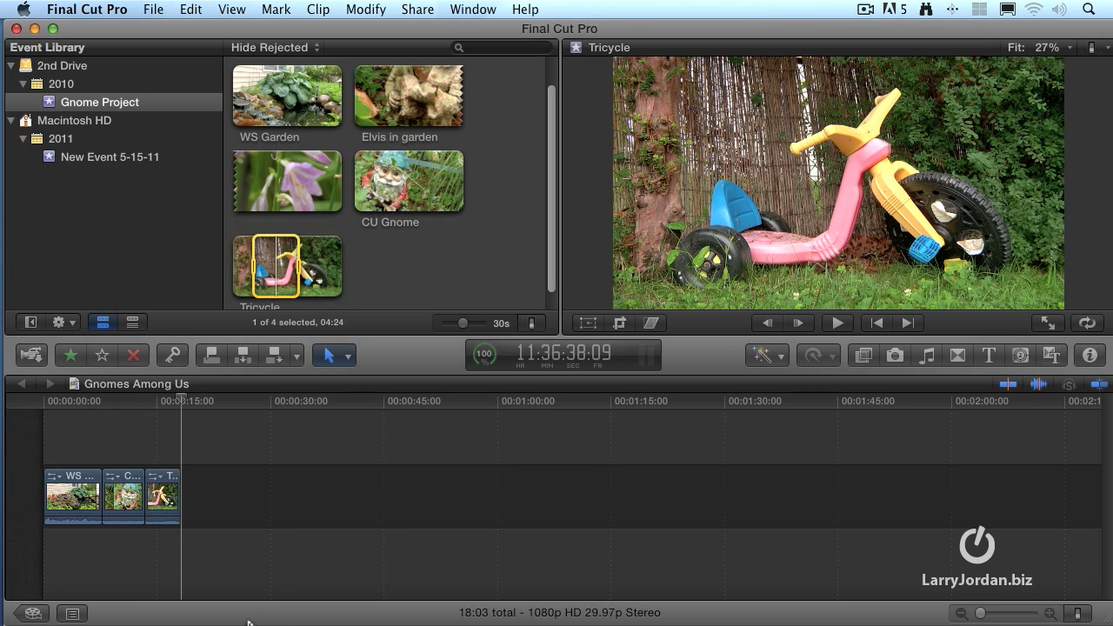
click(94, 535)
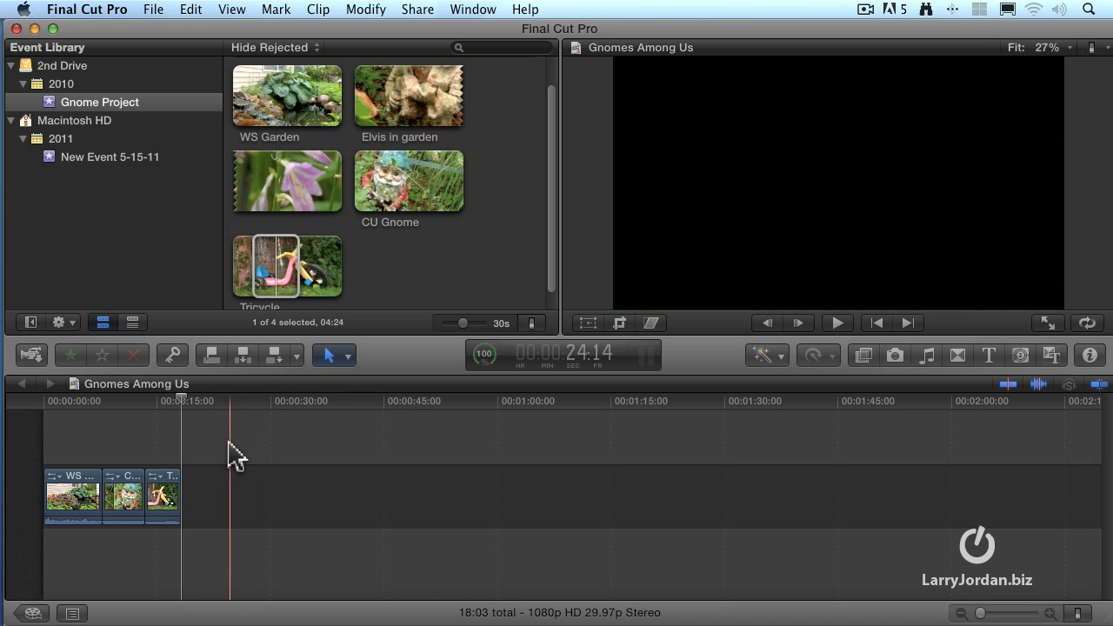
- Play and stop the WS Garden clip, then the CU Gnome clip, in the browser
click(247, 109)
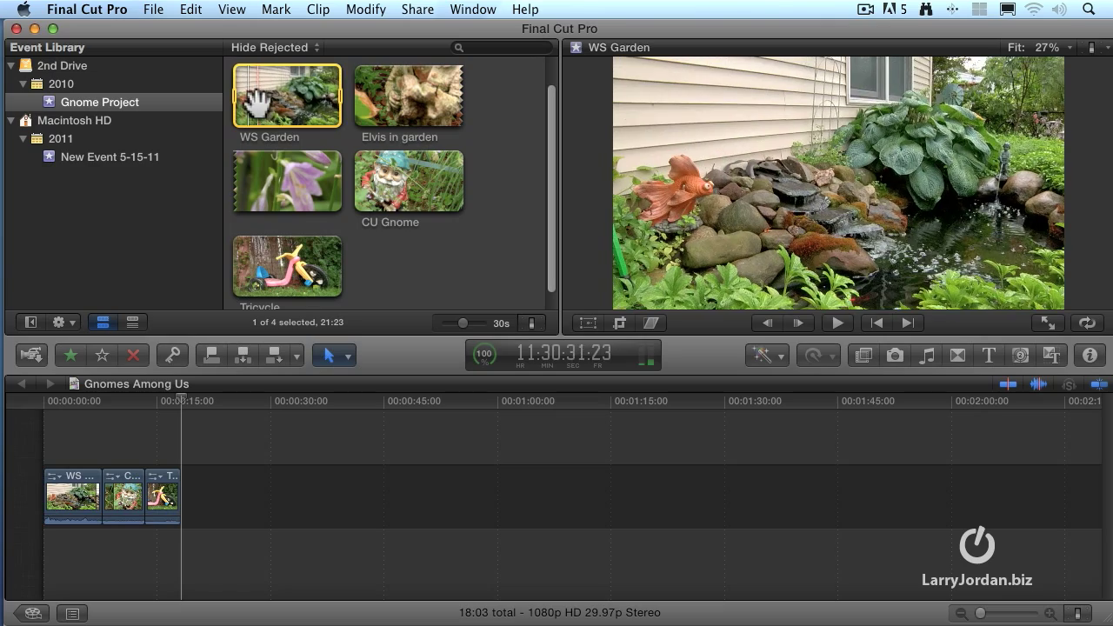
key(space)
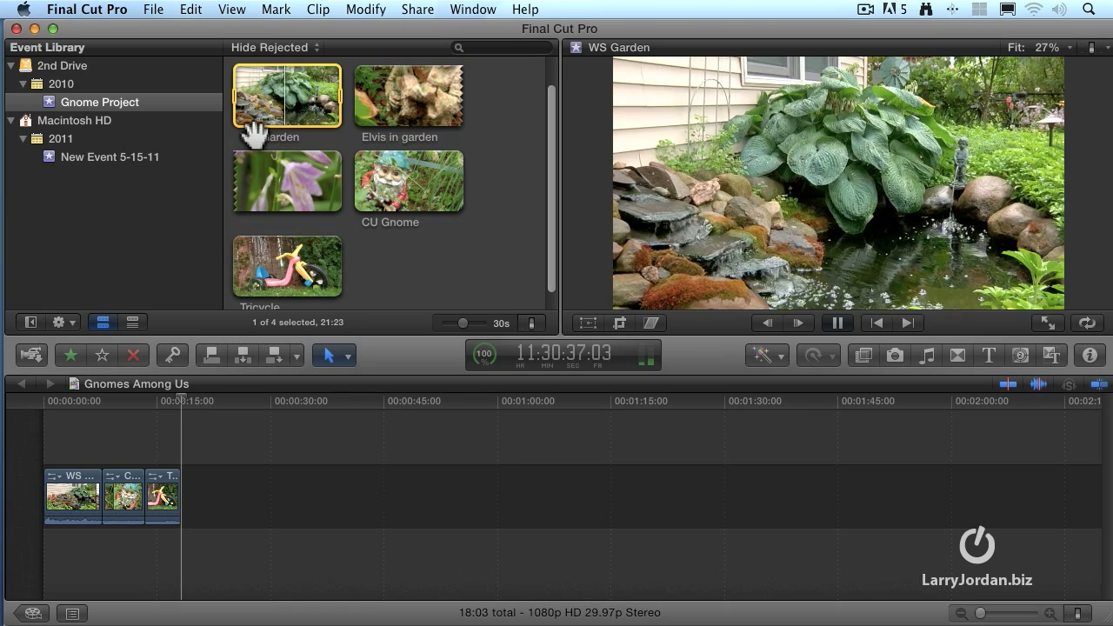
key(space)
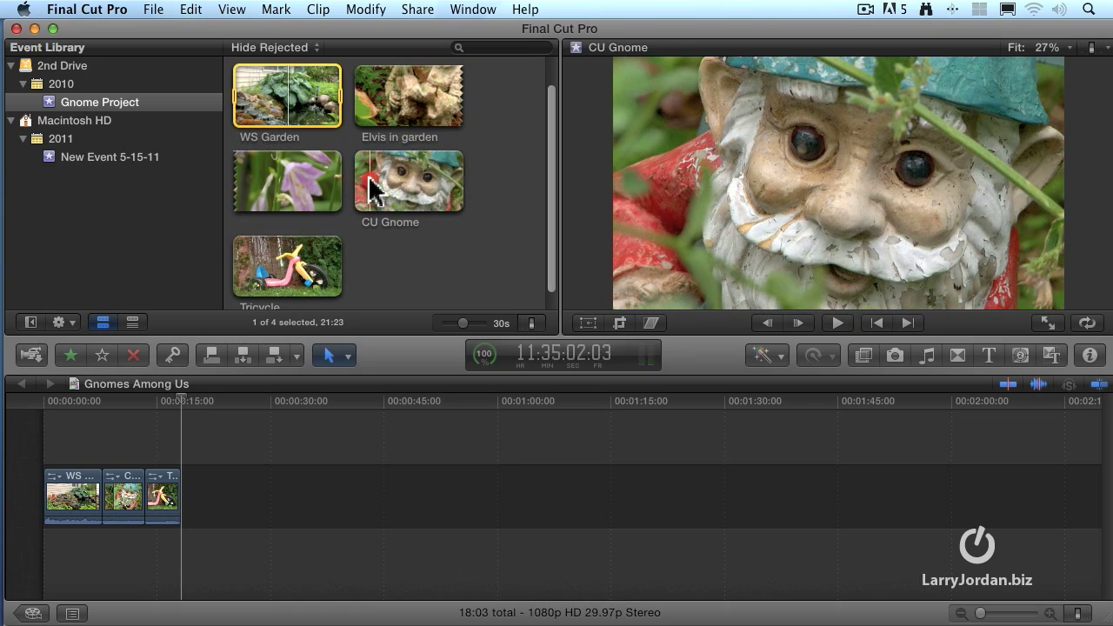
click(369, 183)
key(space)
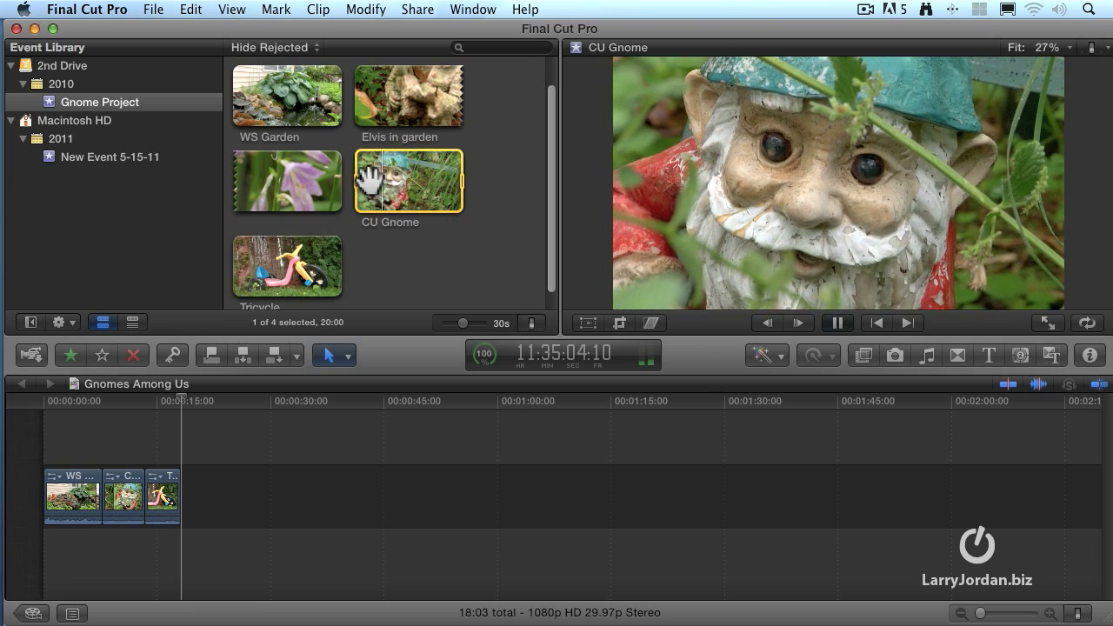
key(space)
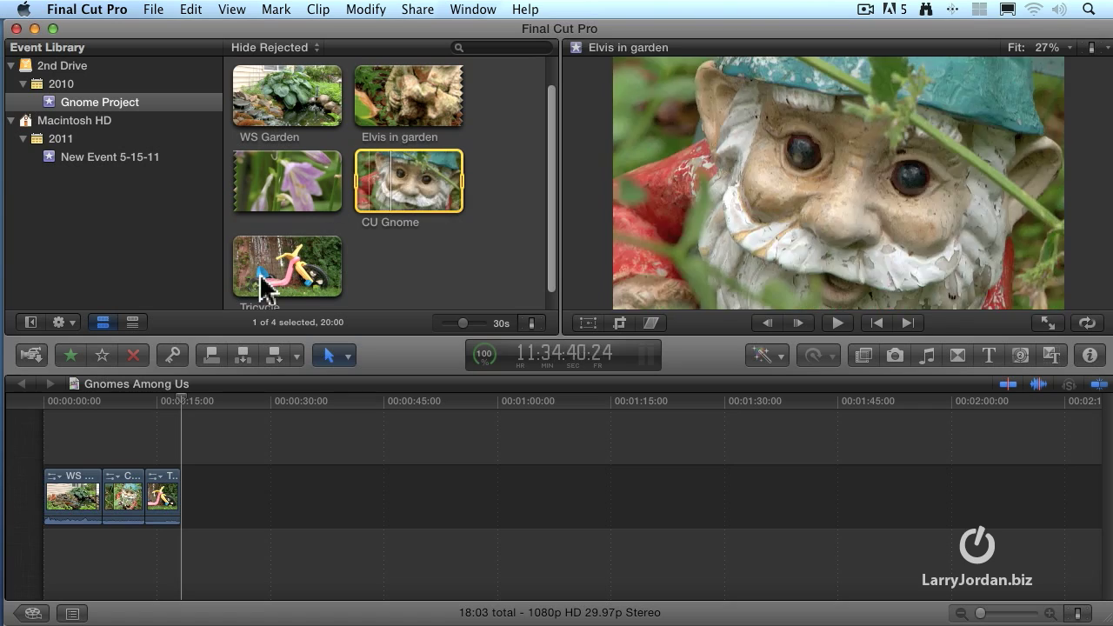
- Play Gnomes Among Us from its start twice, pausing at 2:22 in the garden wide shot
click(158, 428)
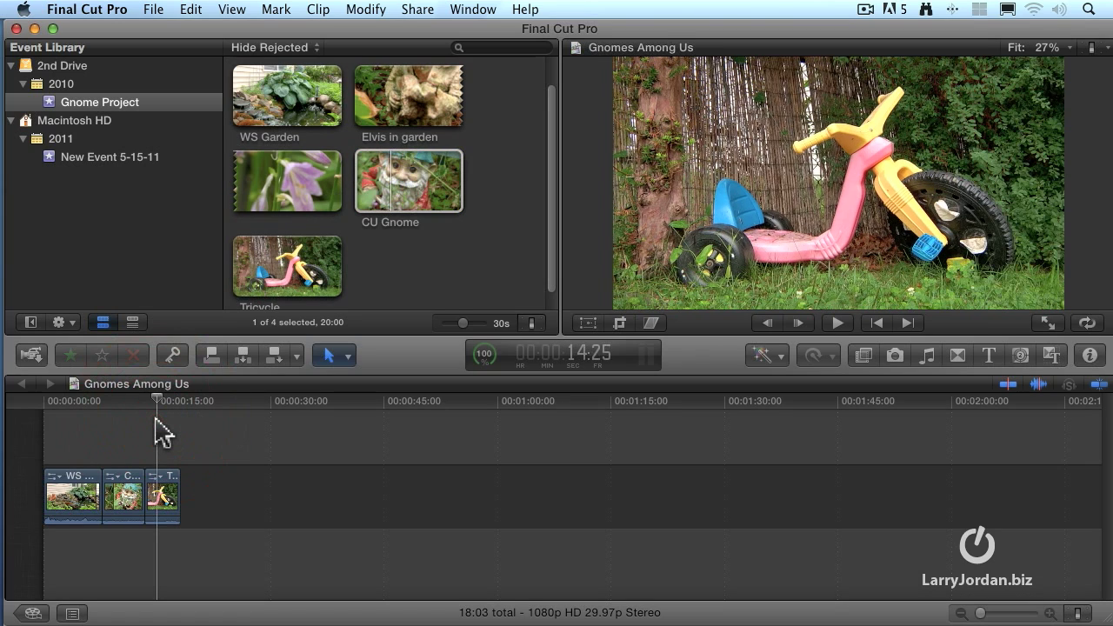
key(Home)
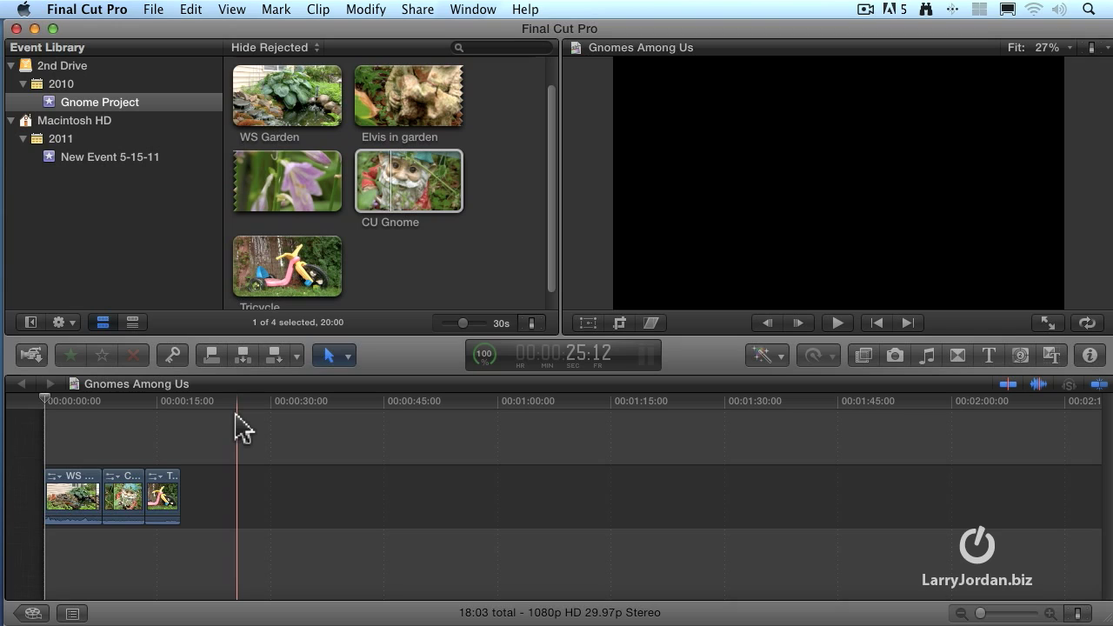
key(space)
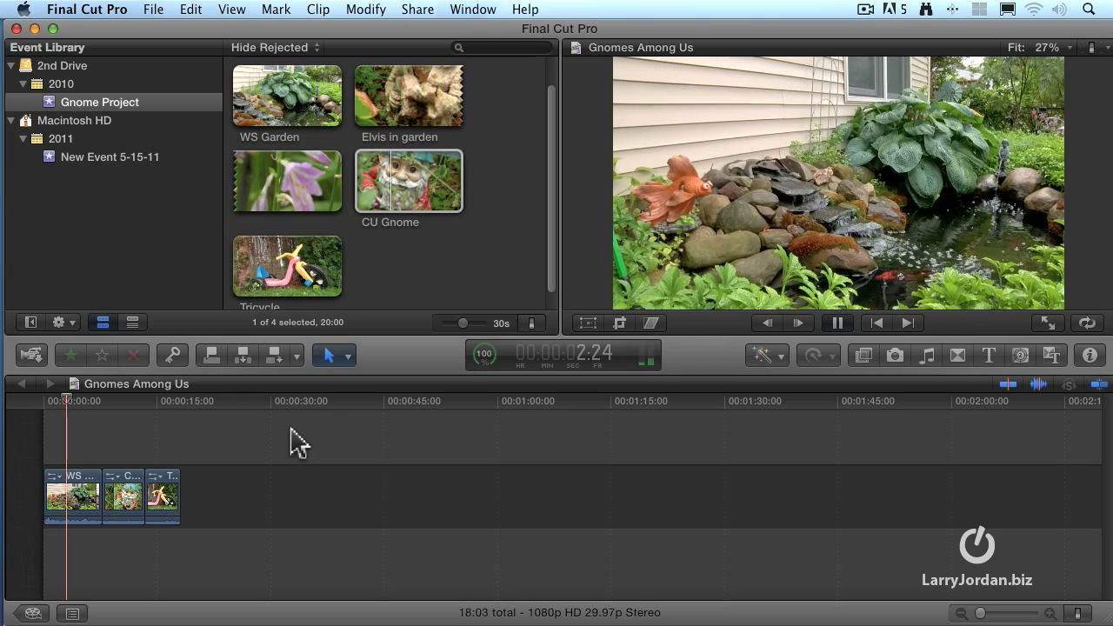
key(space)
key(Home)
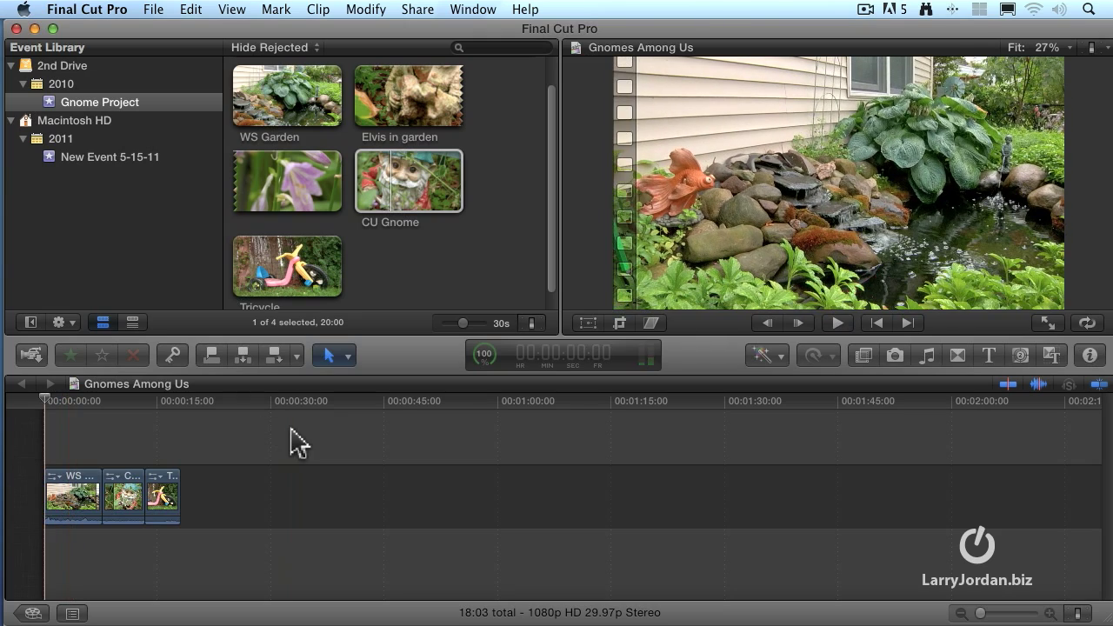
key(space)
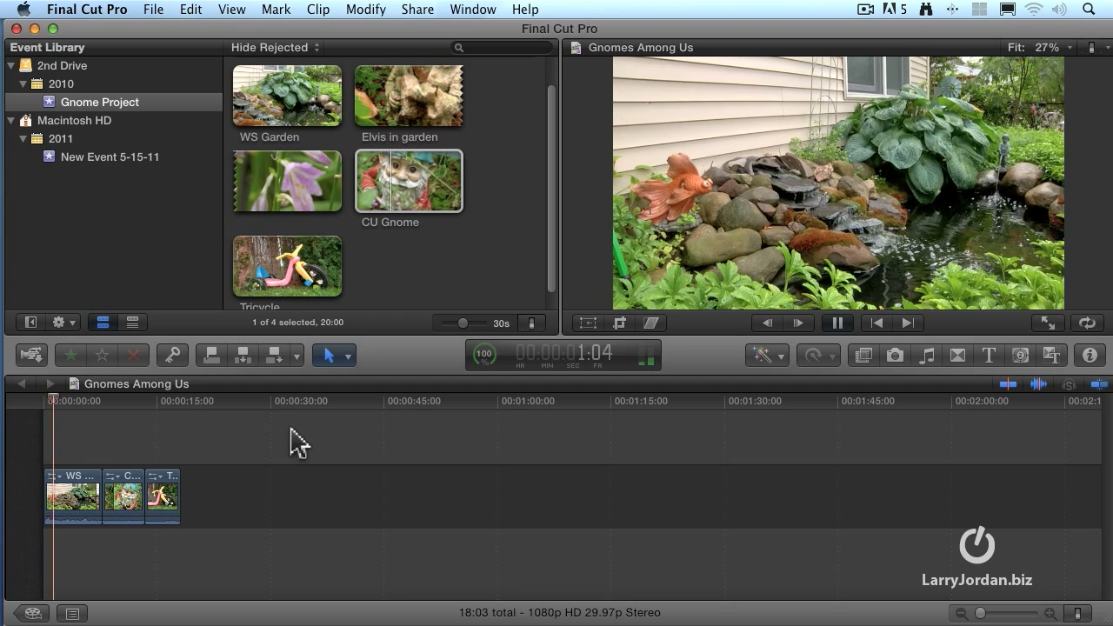
key(space)
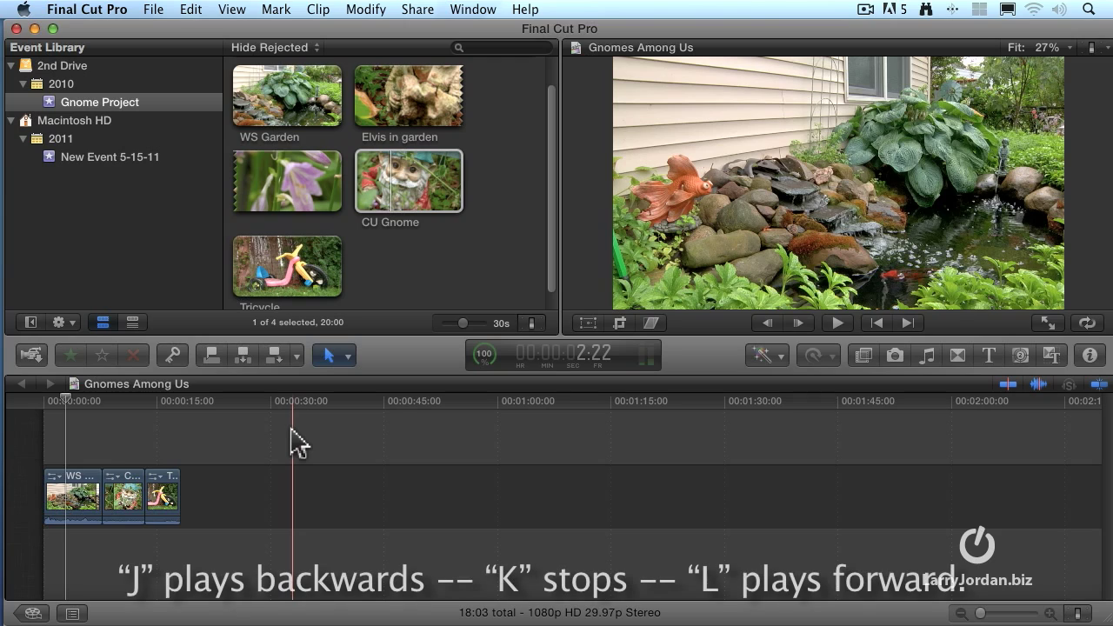
- Shuttle the project forward and backward with J, K and L, stopping in the gnome close-up
key(l)
key(k)
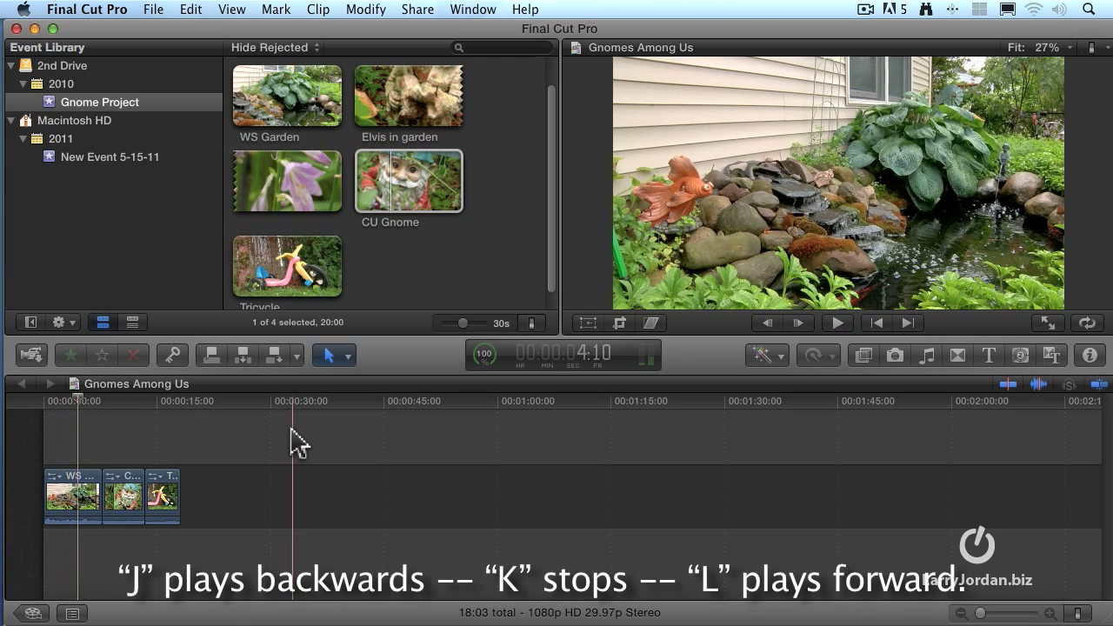
key(j)
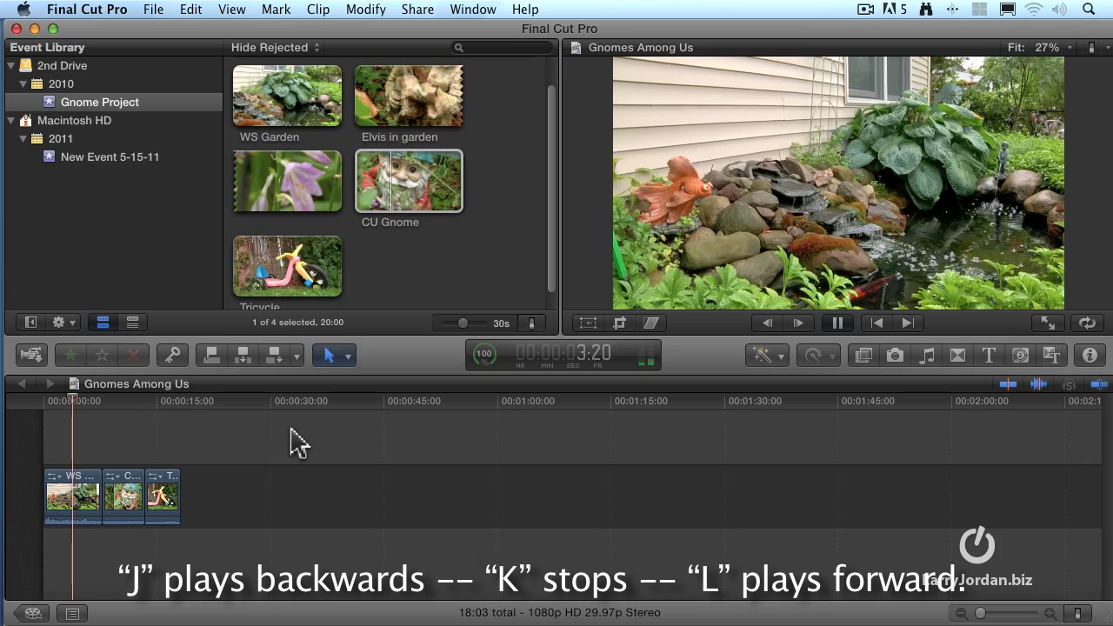
key(k)
key(l)
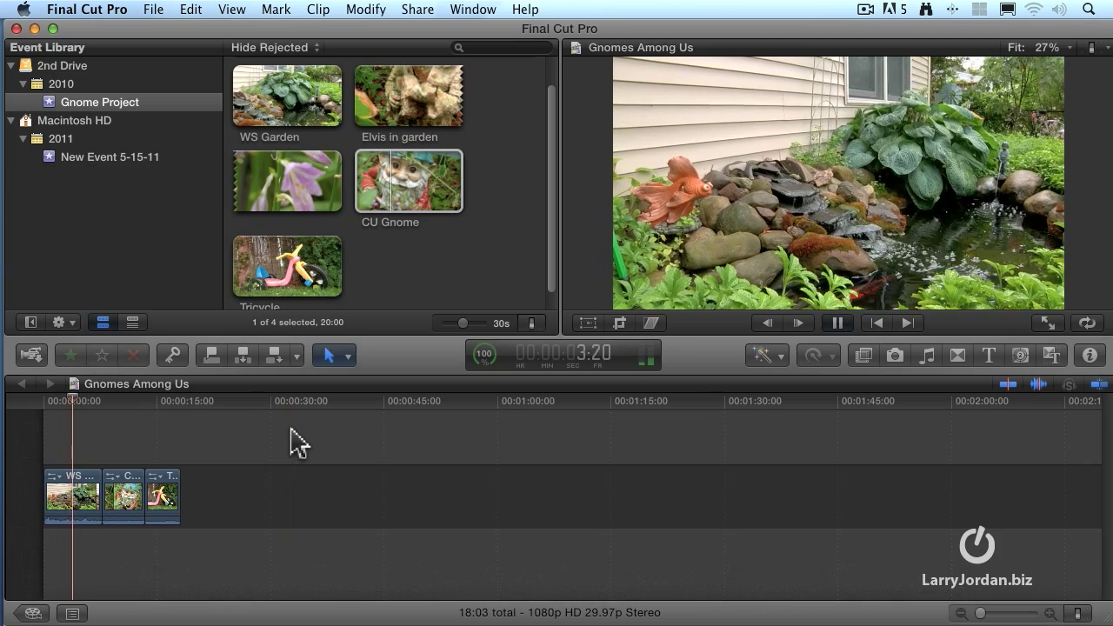
key(j)
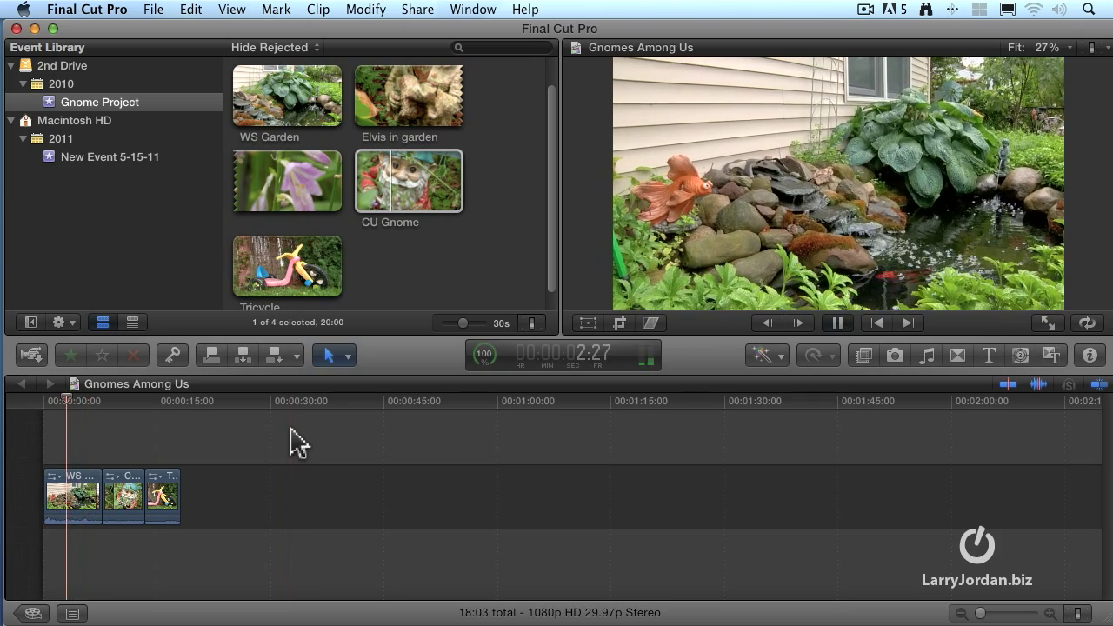
key(k)
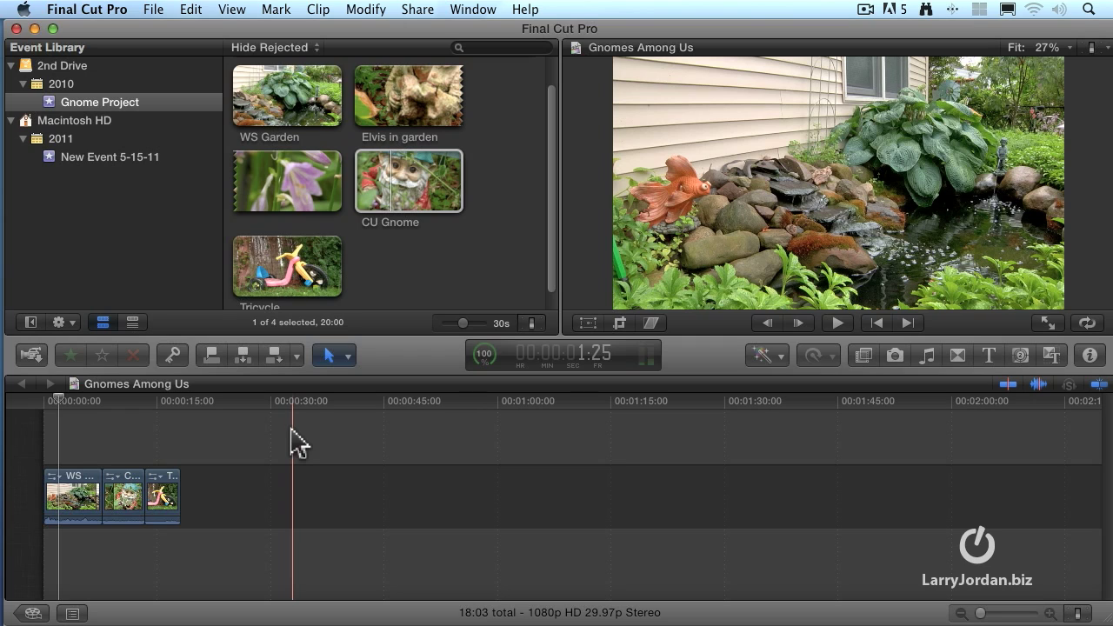
key(l)
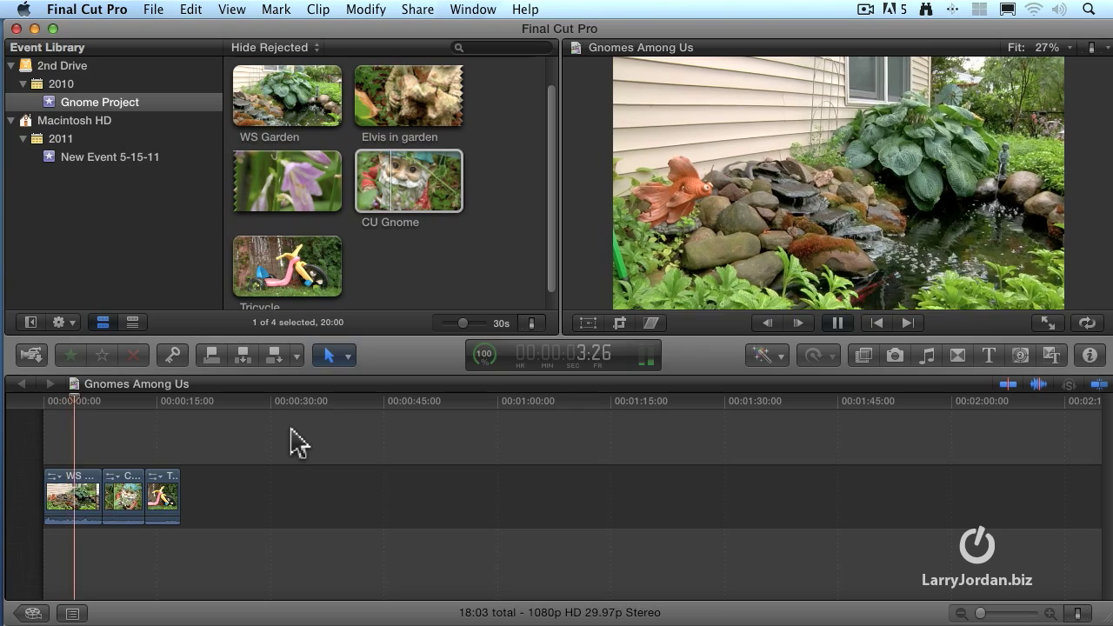
key(k)
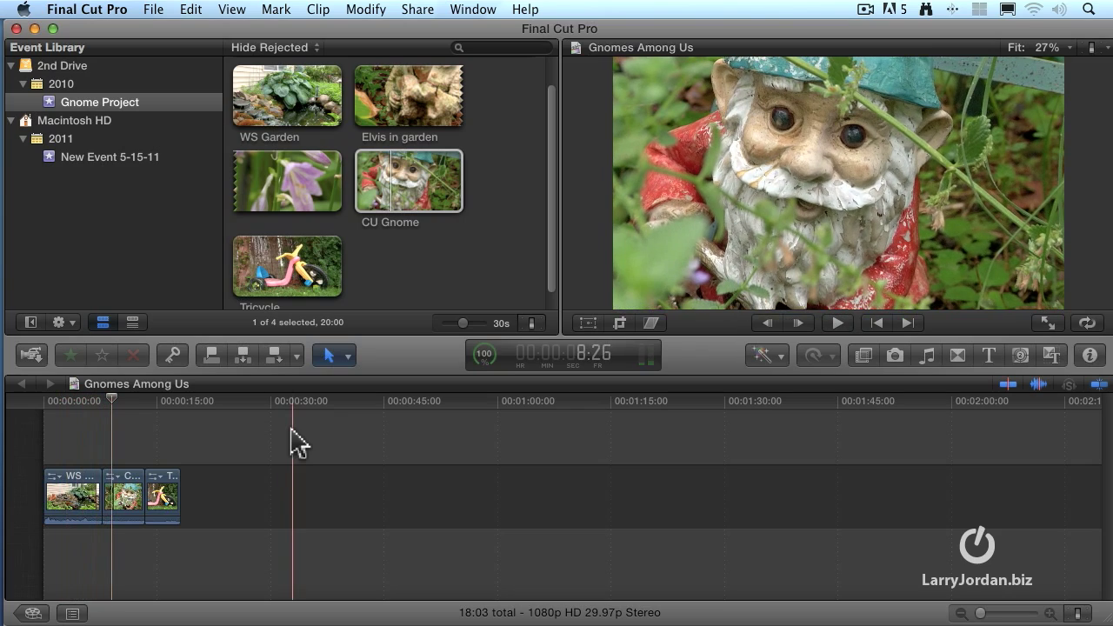
- Play backward, then slow-motion forward and backward, and return to the project start
key(j)
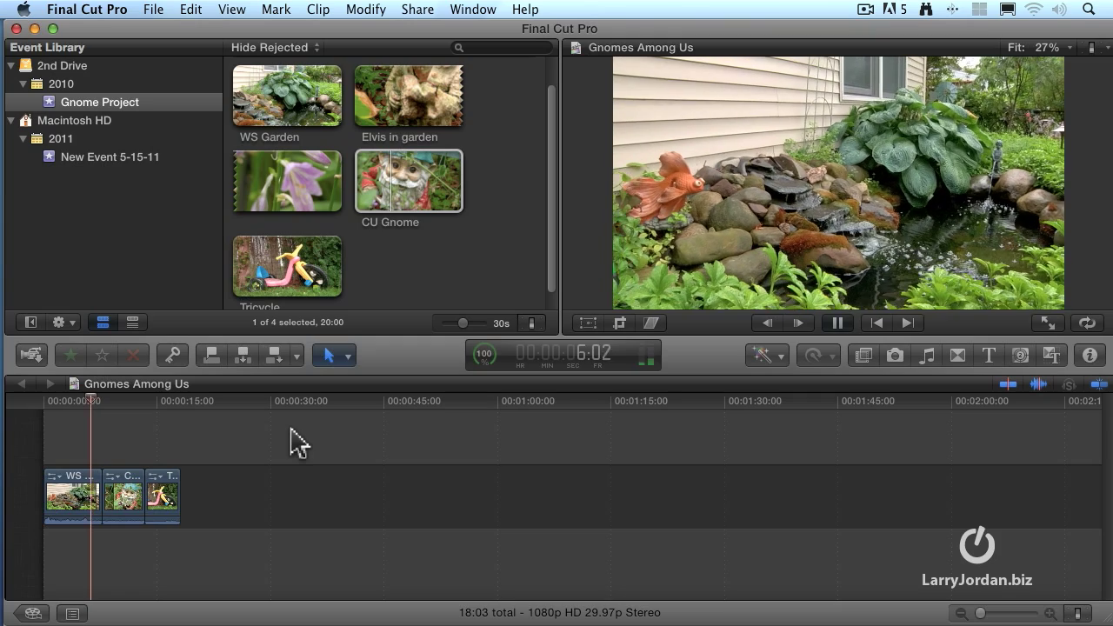
key(k)
key(k+l)
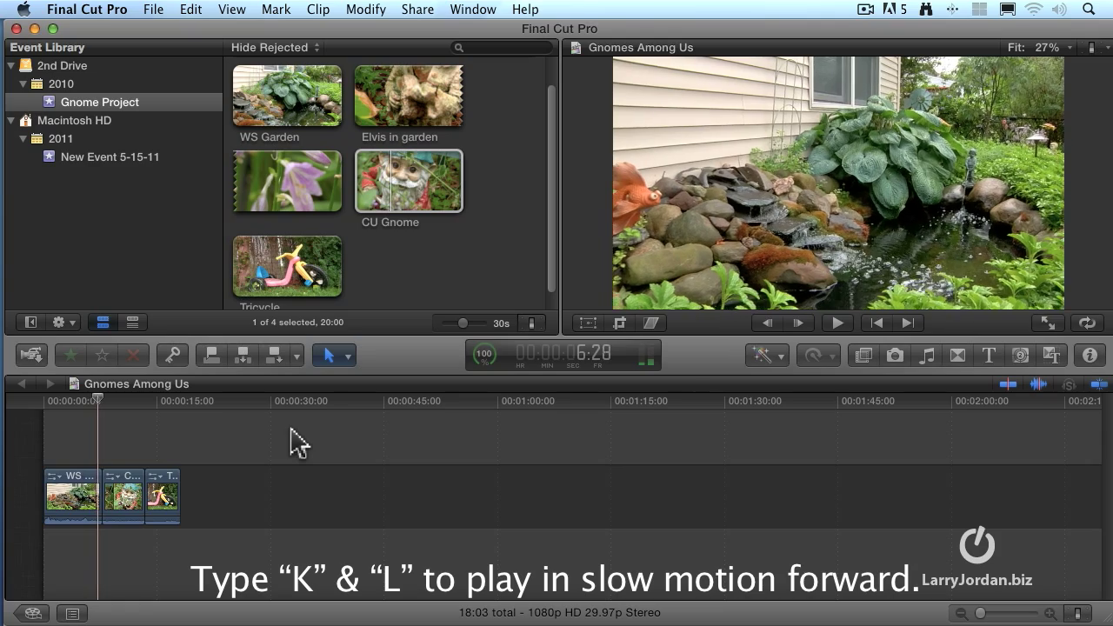
key(k+j)
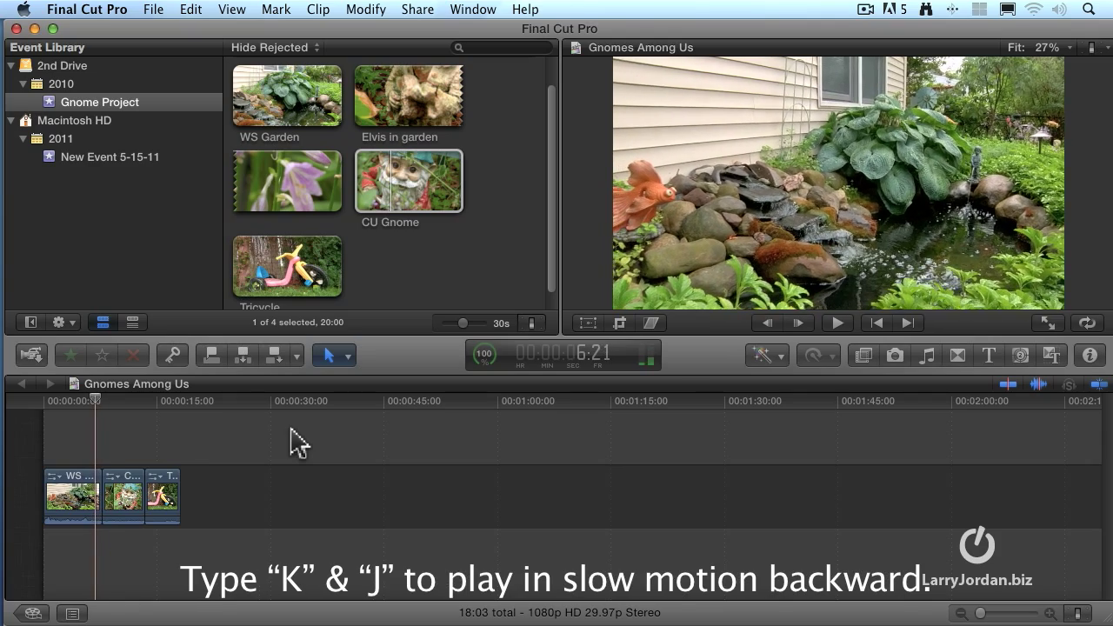
key(Home)
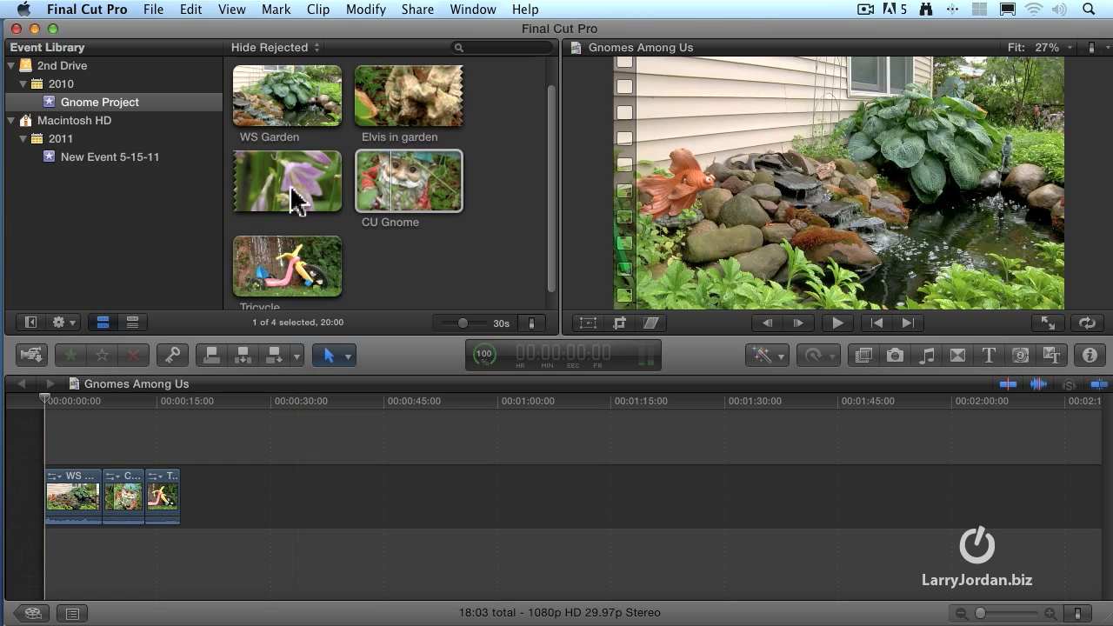
- Go to View > Playback to play the project full screen
click(236, 8)
mouse_move(242, 39)
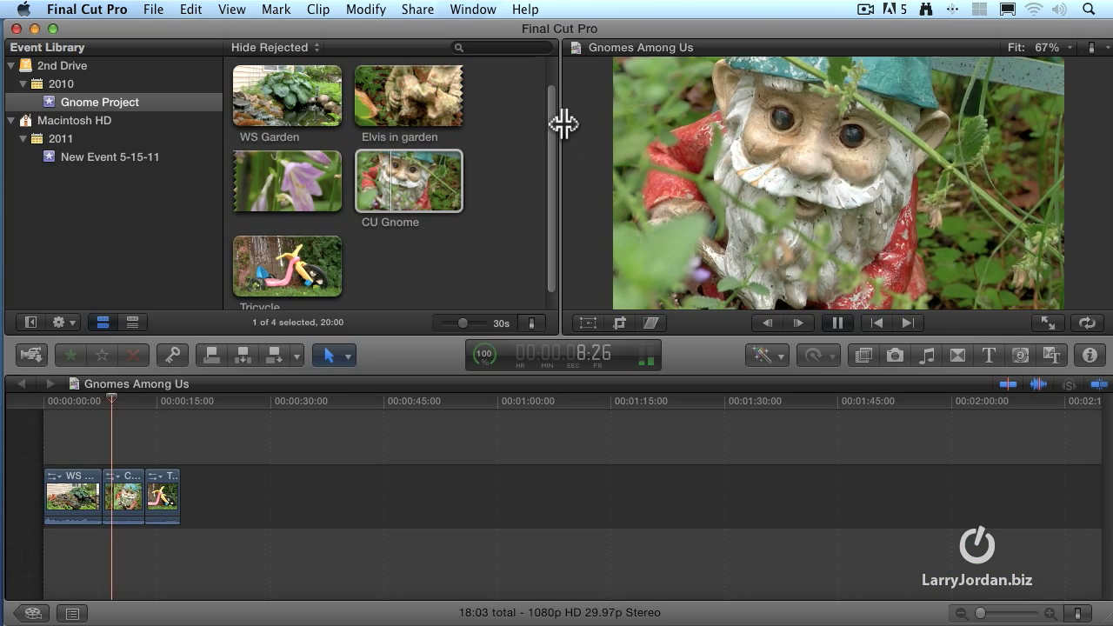
- Stop playback at 9:20 in the CU Gnome shot
key(space)
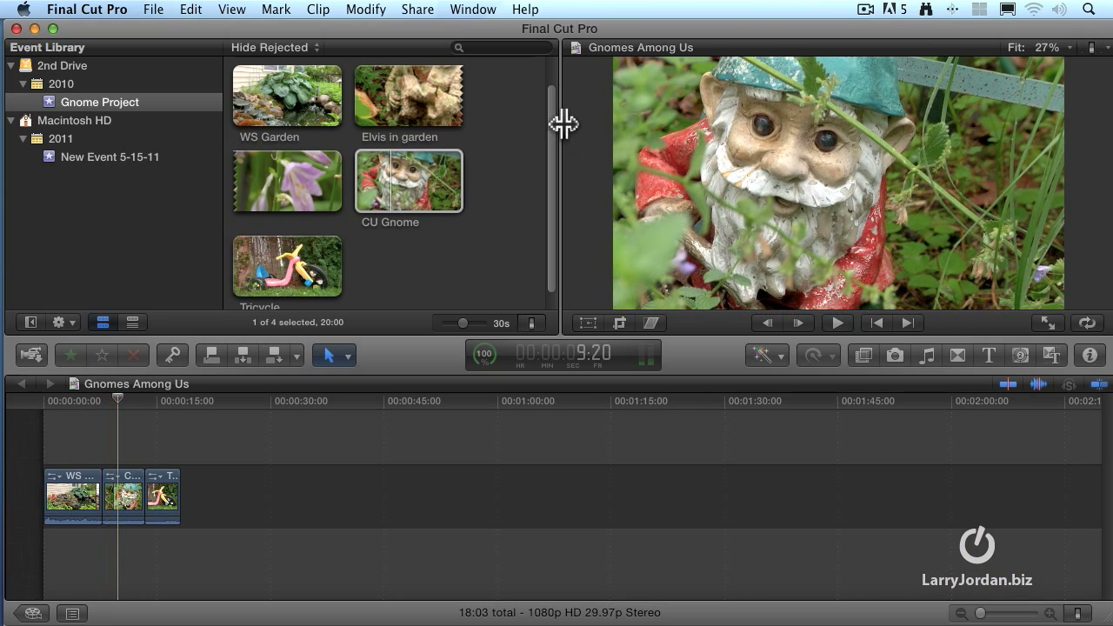